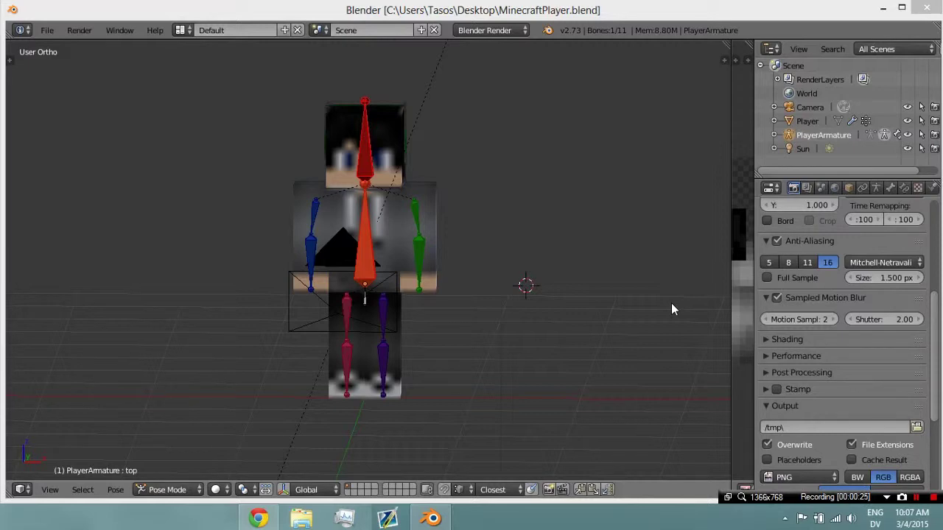
# Widen the skin texture image area beside the 3D view of the rigged player.
pyautogui.moveTo(671, 310); pyautogui.dragTo(516, 167, button='middle')
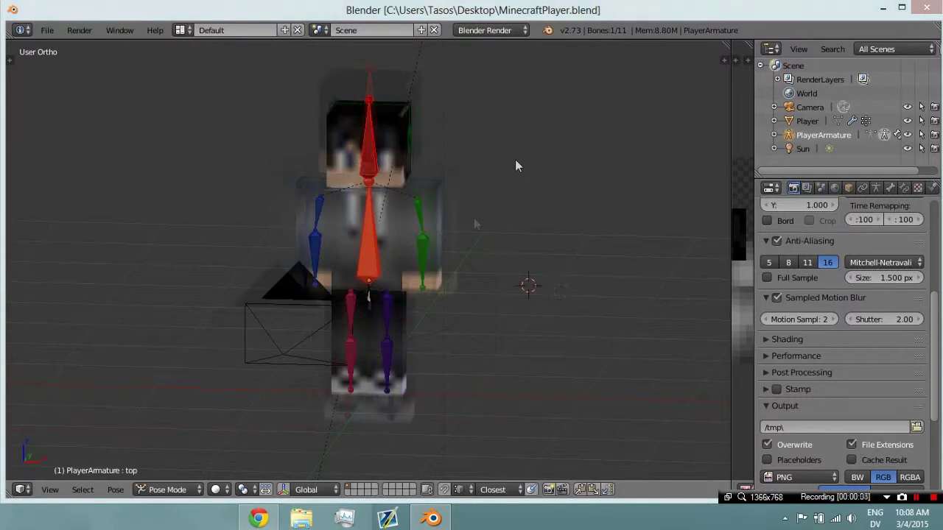
pyautogui.moveTo(516, 160)
pyautogui.mouseDown(button='middle')
pyautogui.moveTo(491, 169)
pyautogui.moveTo(533, 143)
pyautogui.moveTo(503, 159)
pyautogui.mouseUp(button='middle')
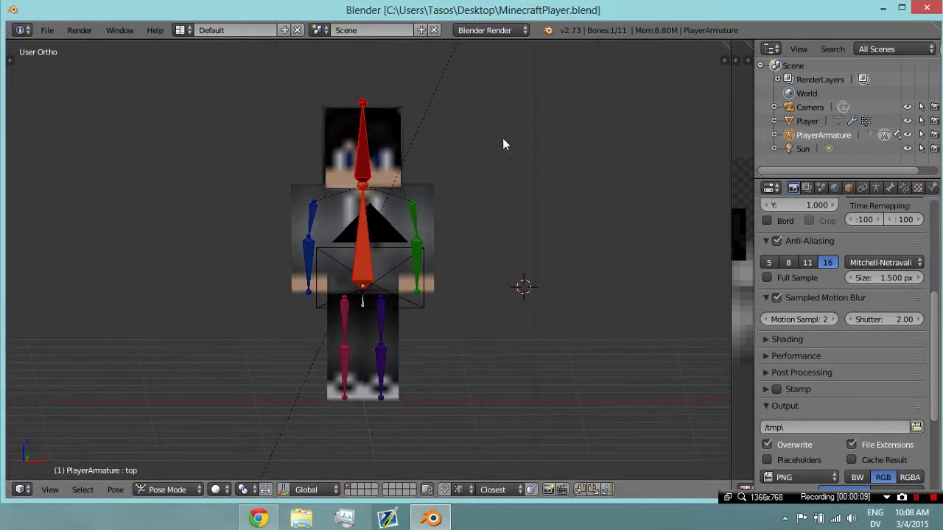
pyautogui.moveTo(499, 110); pyautogui.dragTo(475, 122, button='middle')
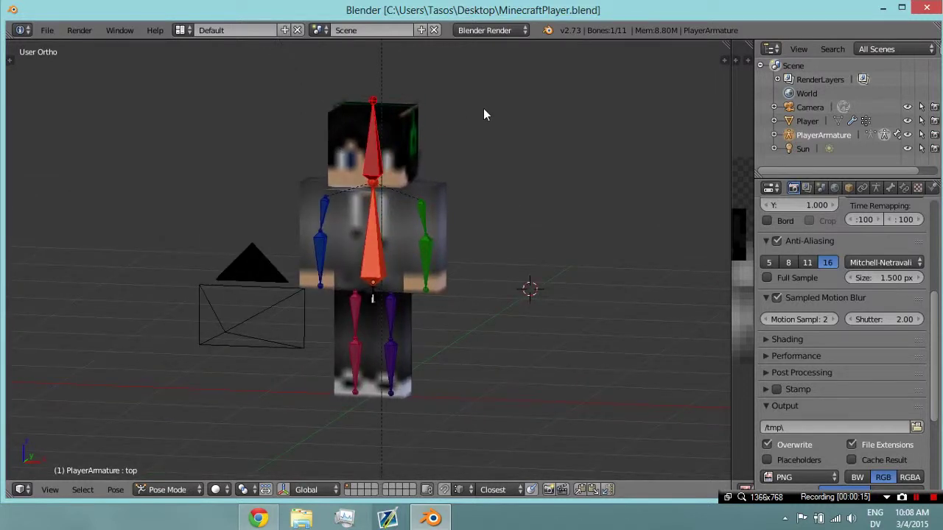
pyautogui.moveTo(508, 98); pyautogui.dragTo(505, 95, button='middle')
pyautogui.moveTo(730, 149); pyautogui.dragTo(608, 157)
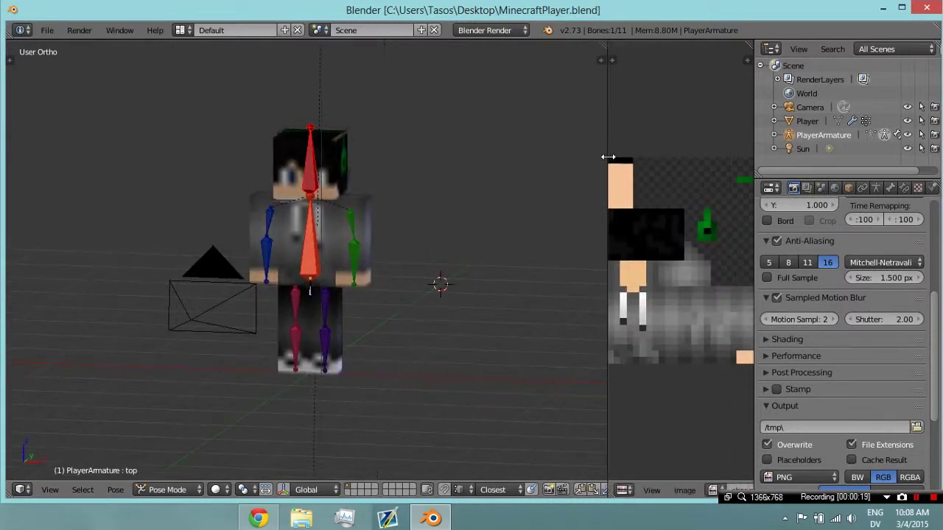
pyautogui.moveTo(555, 179); pyautogui.dragTo(534, 195, button='middle')
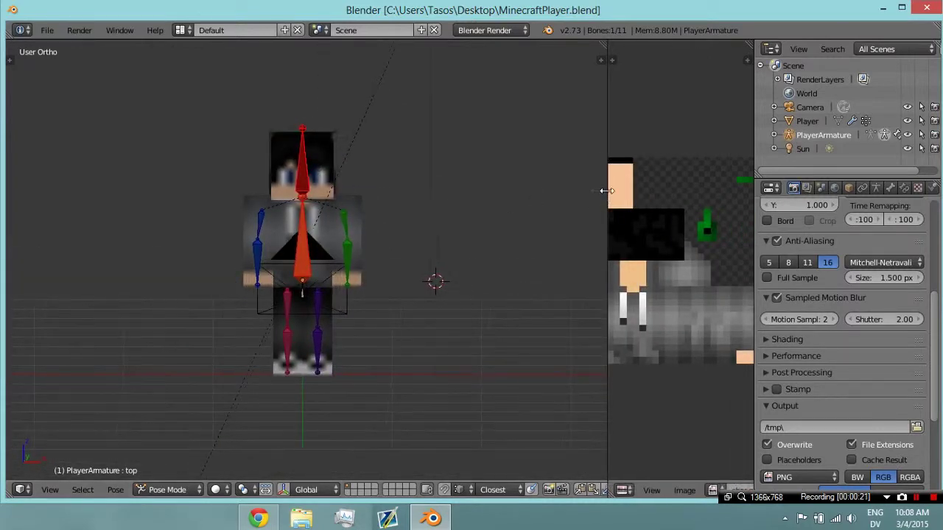
pyautogui.moveTo(606, 194); pyautogui.dragTo(572, 190)
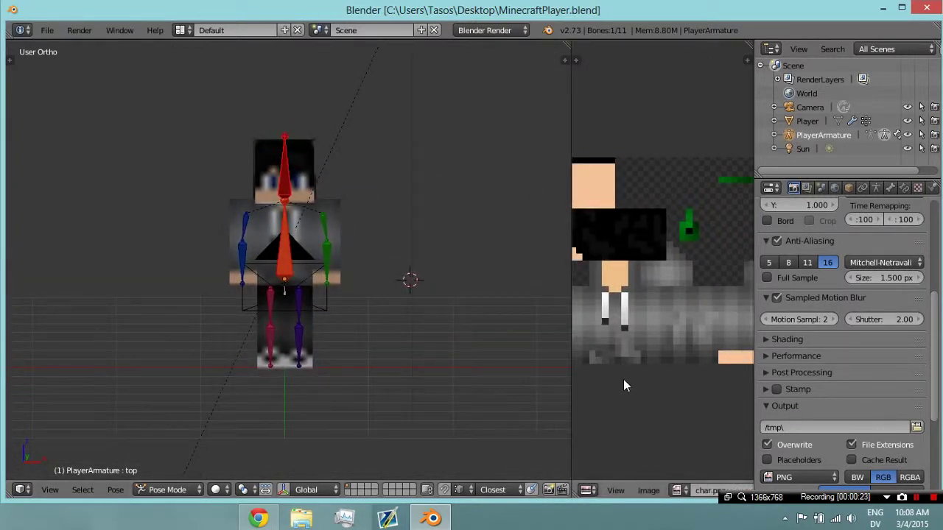
# Start replacing the skin image via Image > Replace Image, then cancel the file browser.
pyautogui.click(649, 490)
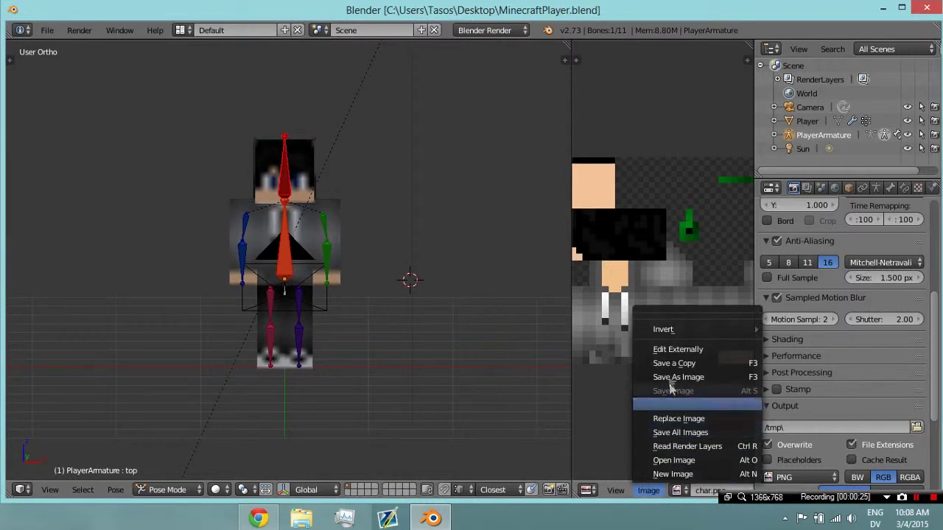
pyautogui.click(679, 418)
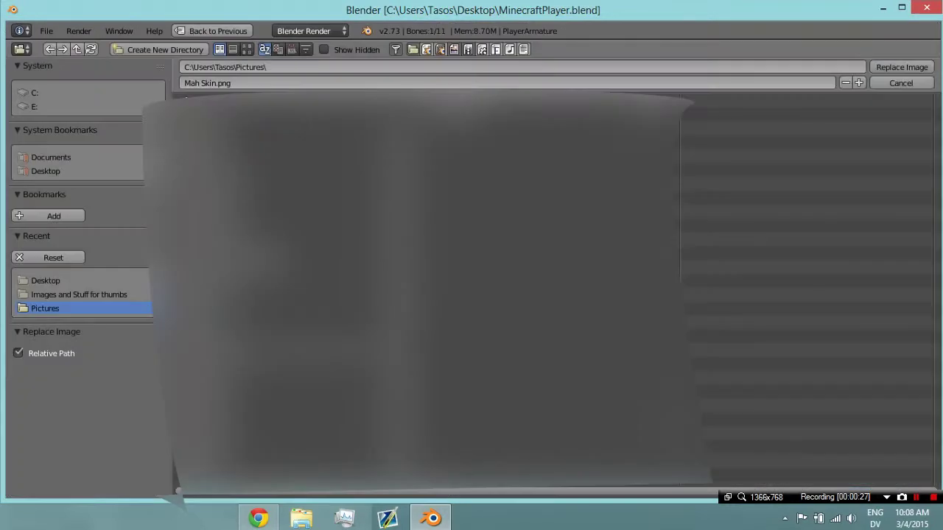
pyautogui.click(876, 84)
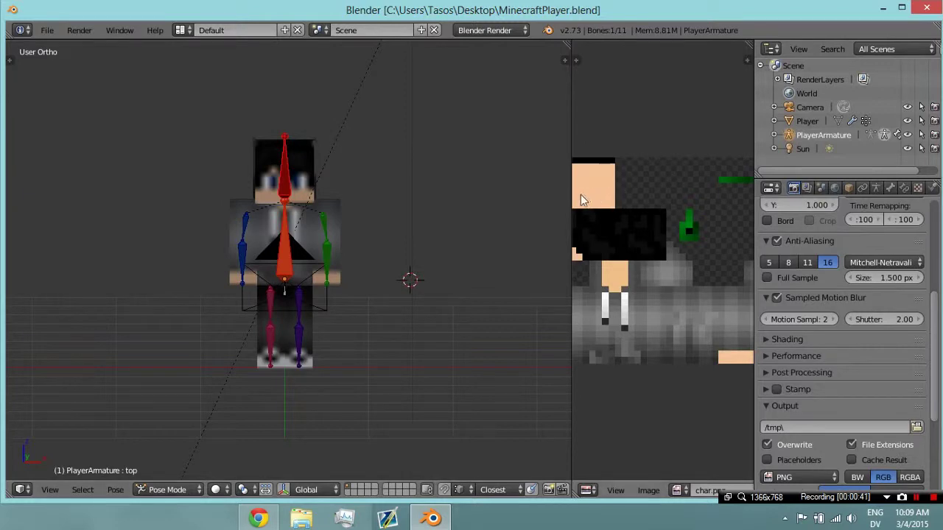
# Shrink the texture image area back so the 3D view of the armature takes over.
pyautogui.moveTo(571, 189); pyautogui.dragTo(731, 190)
pyautogui.moveTo(522, 177); pyautogui.dragTo(497, 172, button='middle')
pyautogui.scroll(8, 498, 172)
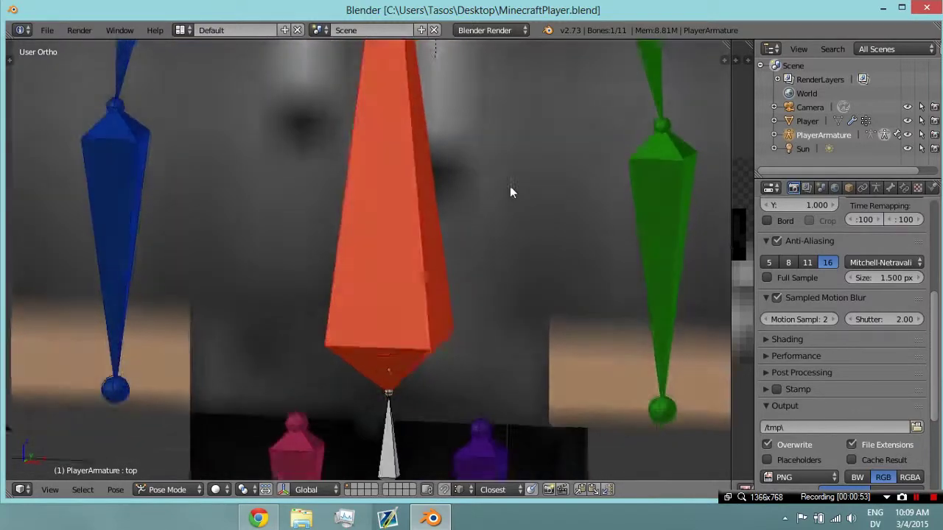
pyautogui.moveTo(510, 191); pyautogui.dragTo(532, 124, button='middle')
pyautogui.scroll(-4, 539, 71)
pyautogui.scroll(-6, 526, 199)
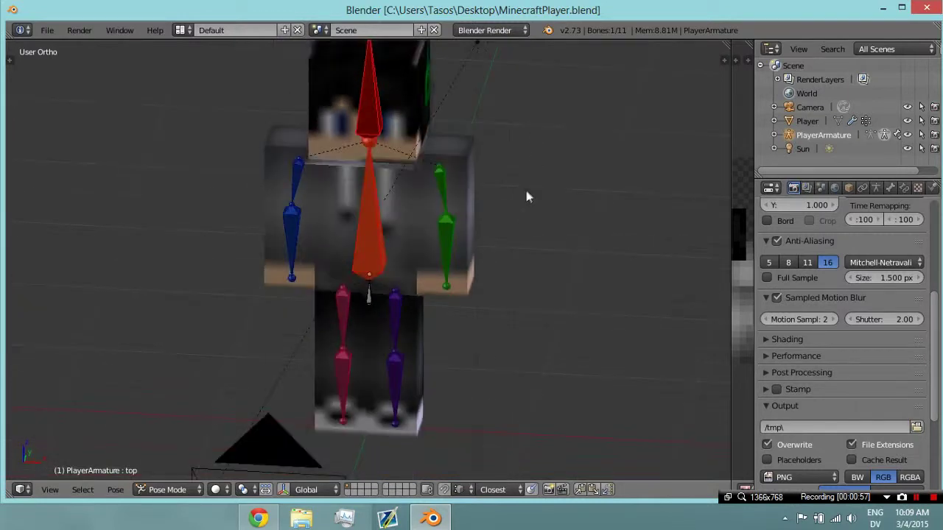
pyautogui.scroll(2, 511, 213)
# Orbit and zoom around the rigged character, ending with a view from behind.
pyautogui.moveTo(537, 185); pyautogui.dragTo(525, 188, button='middle')
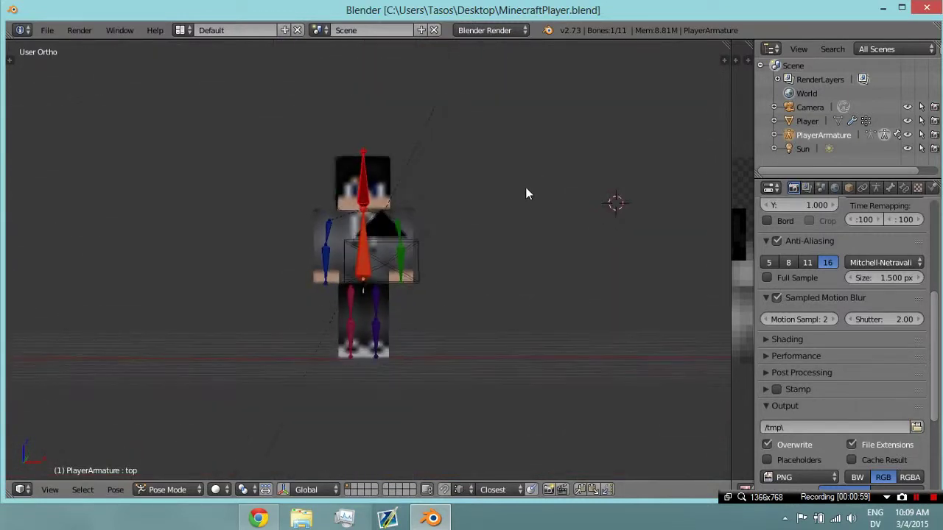
pyautogui.moveTo(523, 195); pyautogui.dragTo(507, 202, button='middle')
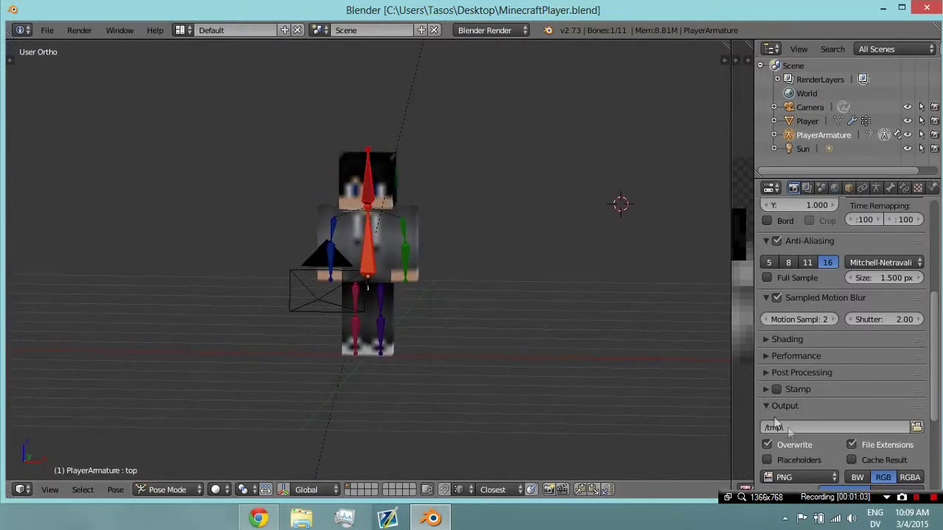
pyautogui.scroll(4, 533, 252)
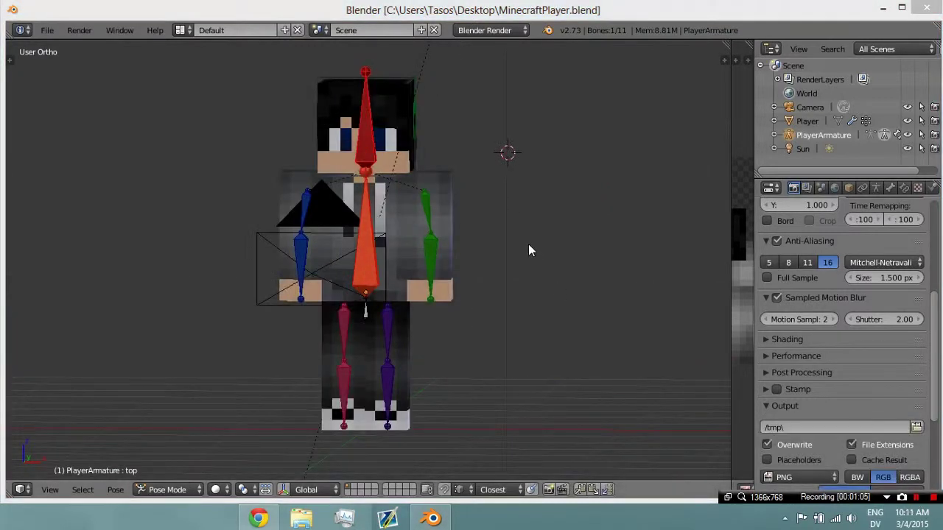
pyautogui.moveTo(507, 185); pyautogui.dragTo(472, 208, button='middle')
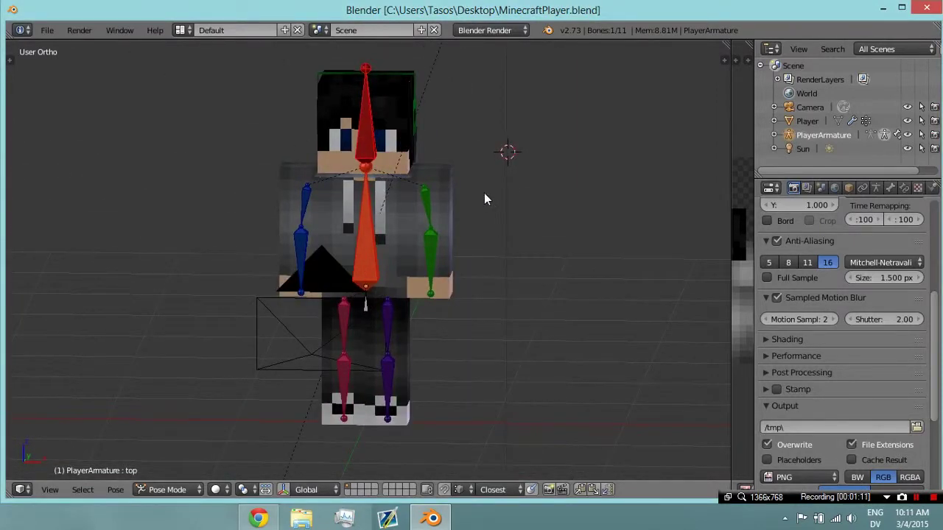
pyautogui.moveTo(503, 193); pyautogui.dragTo(533, 192, button='middle')
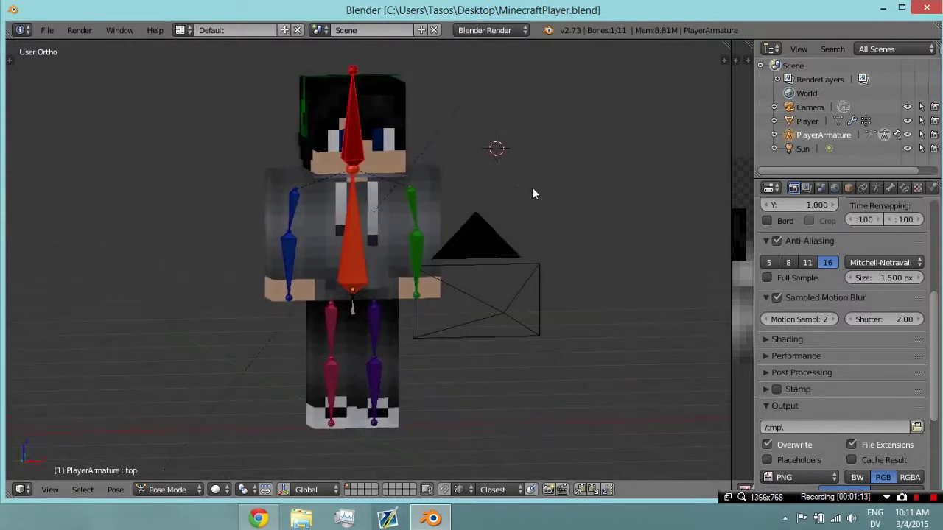
pyautogui.scroll(2, 395, 188)
pyautogui.scroll(5, 480, 206)
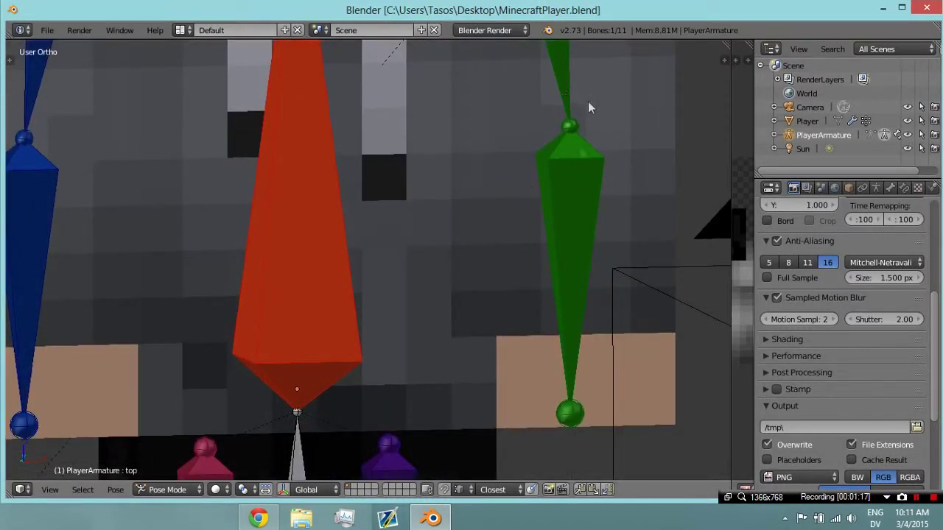
pyautogui.scroll(-5, 582, 132)
pyautogui.moveTo(480, 138); pyautogui.dragTo(548, 131, button='middle')
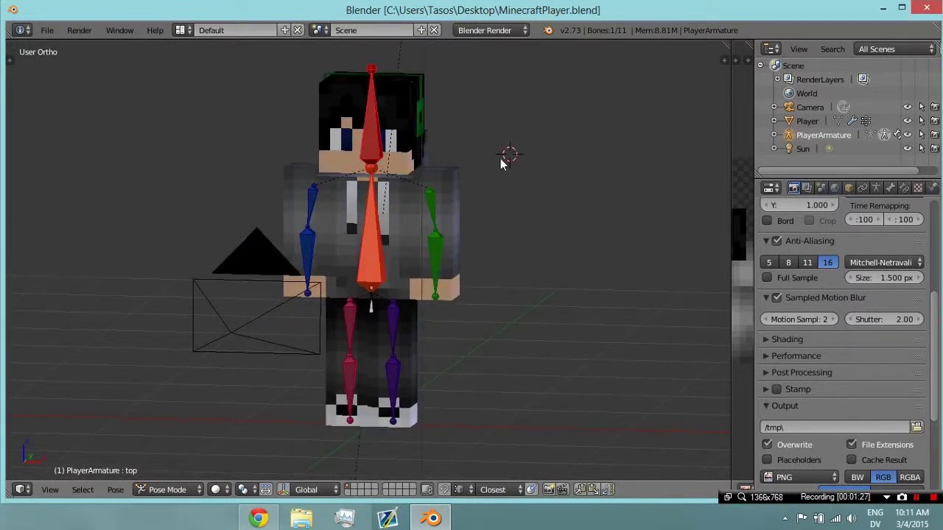
# Free-rotate the left forearm bone larm.L so the forearm folds upward.
pyautogui.rightClick(433, 247)
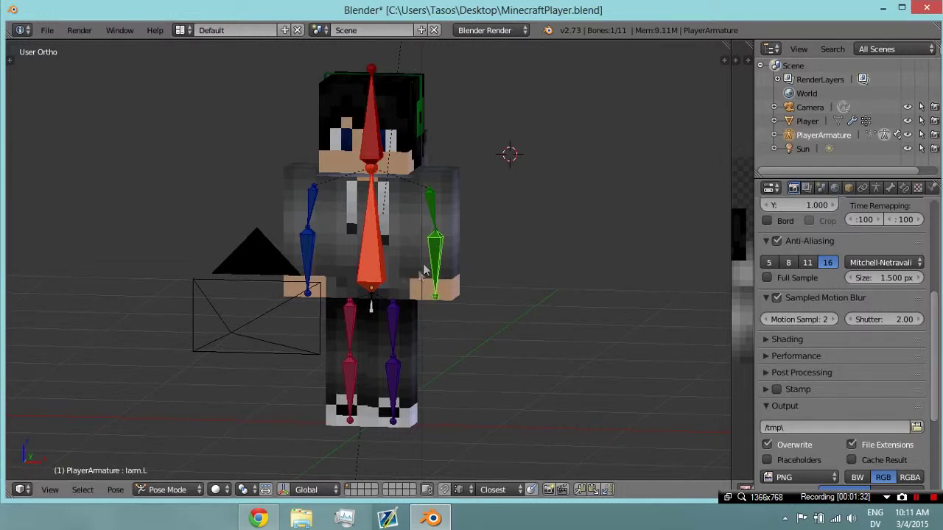
pyautogui.press('r')
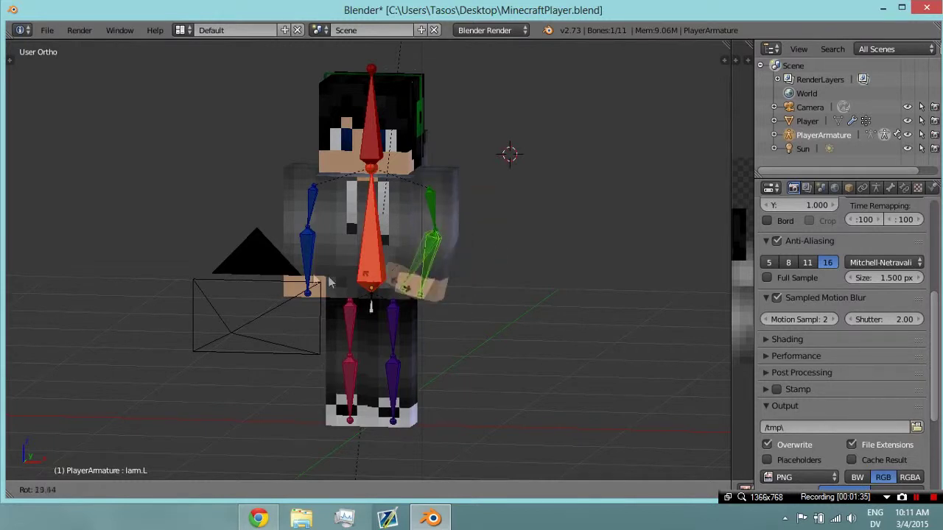
pyautogui.click(403, 281)
pyautogui.scroll(5, 520, 260)
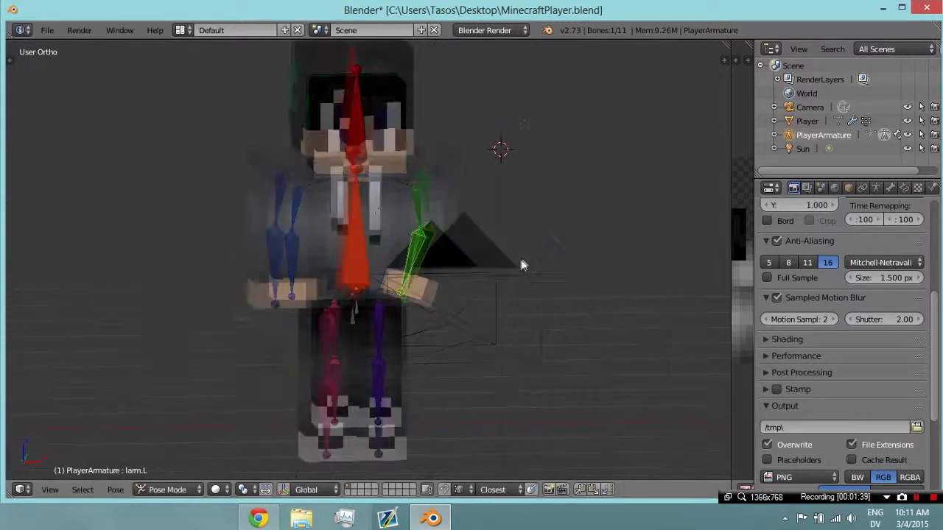
pyautogui.moveTo(553, 256); pyautogui.dragTo(523, 258, button='middle')
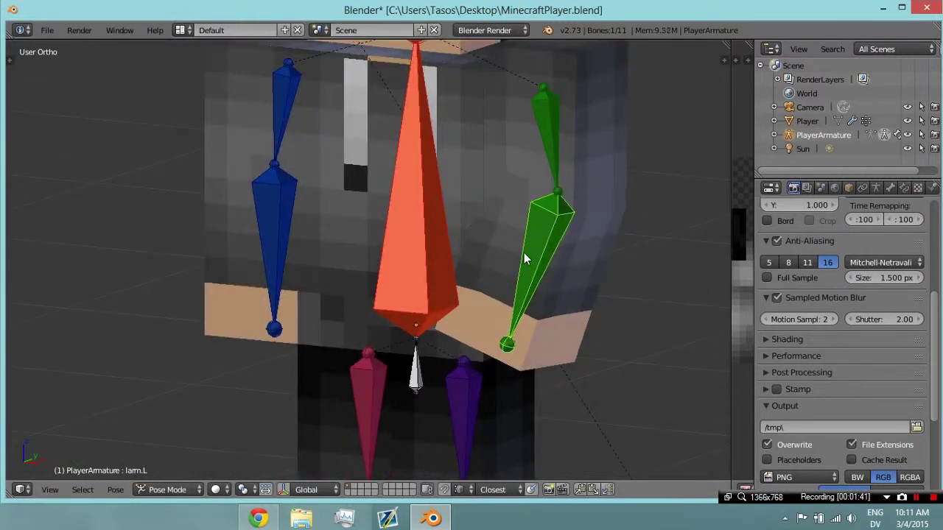
pyautogui.press('r')
pyautogui.press('r')
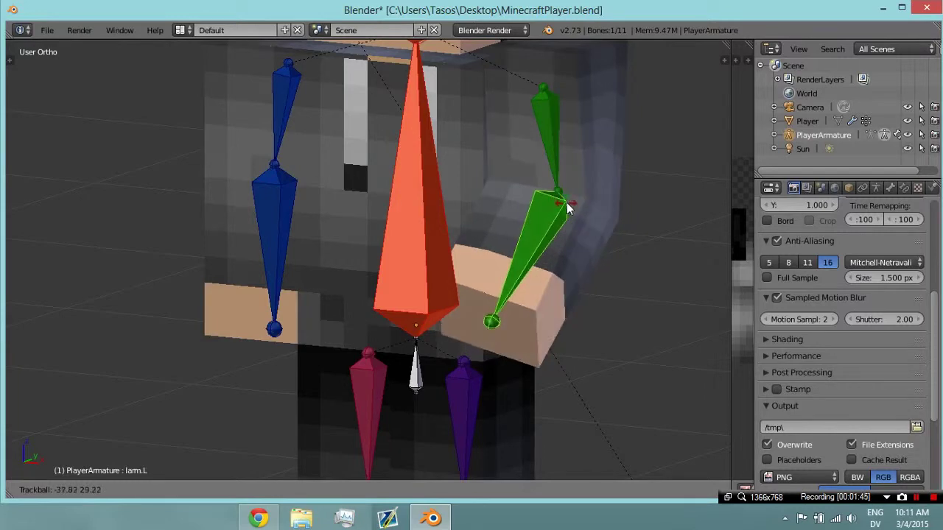
pyautogui.click(566, 203)
# Rotate the left upper arm bone uarm.L up so the hand rises near the head.
pyautogui.moveTo(564, 265); pyautogui.dragTo(616, 267, button='middle')
pyautogui.scroll(-5, 391, 276)
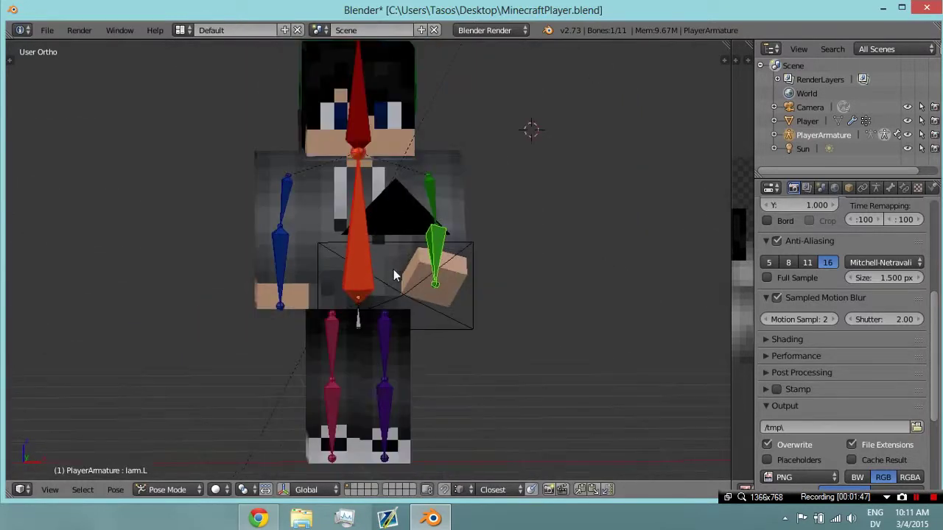
pyautogui.moveTo(433, 202); pyautogui.dragTo(427, 245, button='middle')
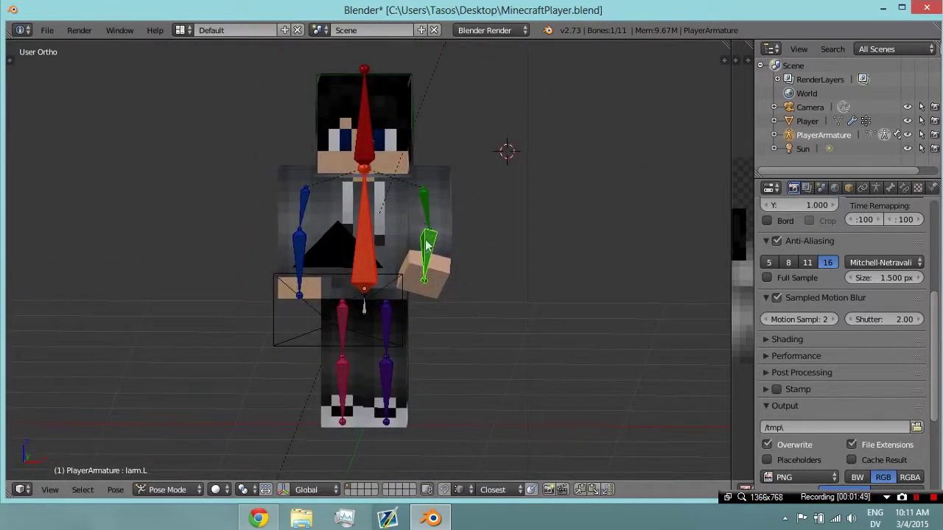
pyautogui.rightClick(422, 209)
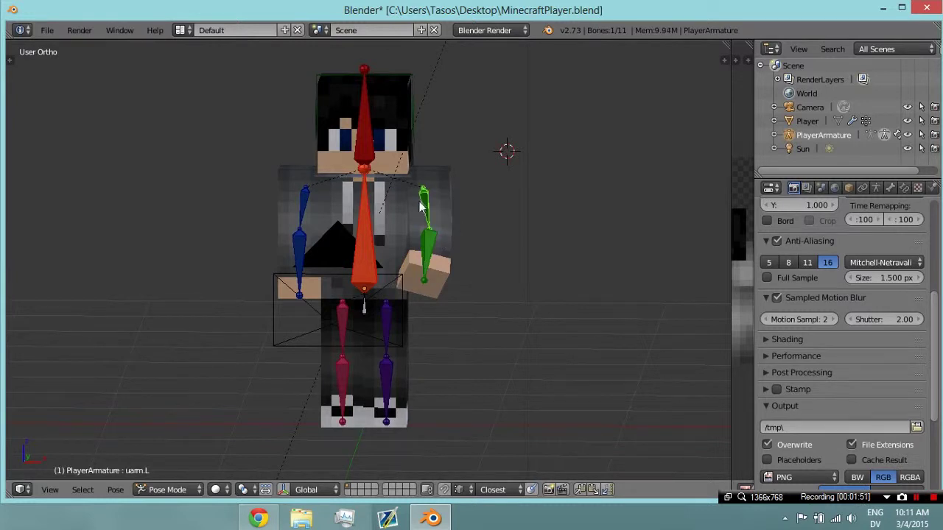
pyautogui.press('r')
pyautogui.press('r')
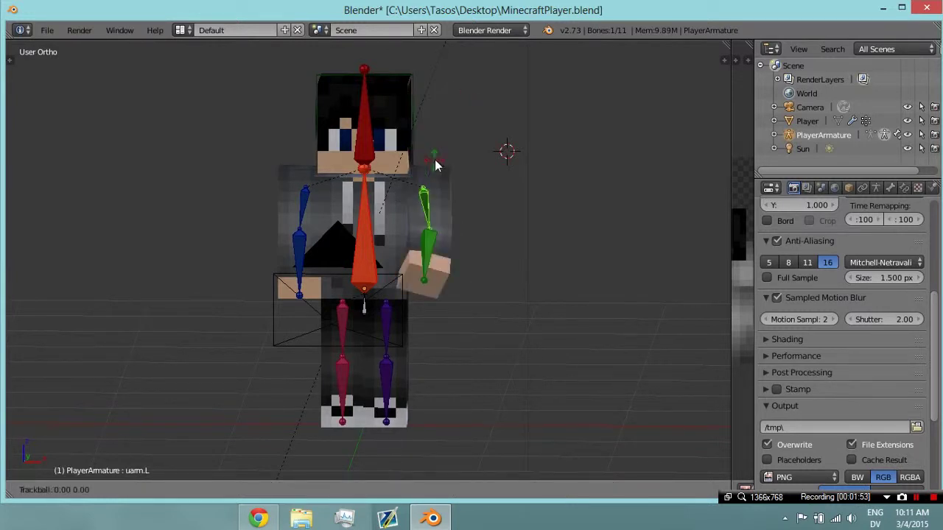
pyautogui.click(398, 62)
pyautogui.moveTo(477, 168); pyautogui.dragTo(394, 137, button='middle')
# Get back to Pose Mode on the armature, cancelling a stray Player mesh move and head rotation.
pyautogui.hotkey('ctrl', 'Tab')
pyautogui.rightClick(389, 134)
pyautogui.press('g')
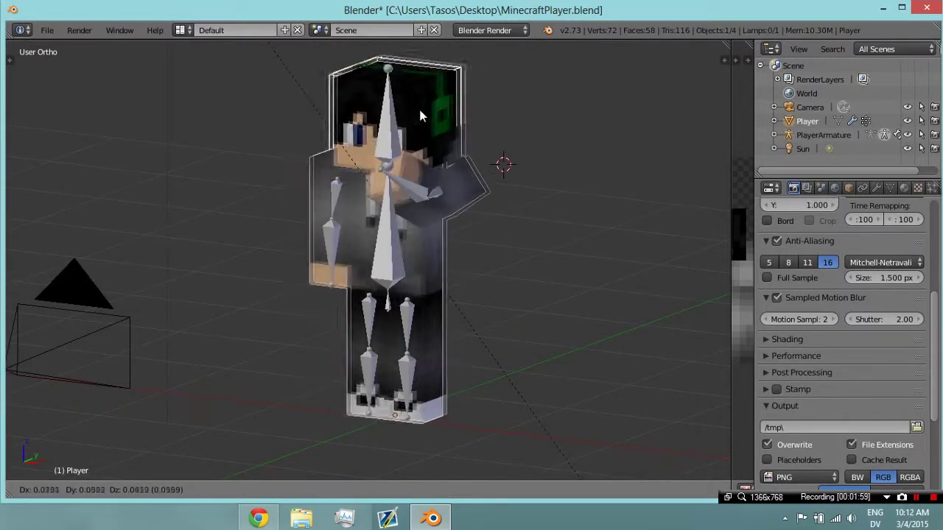
pyautogui.rightClick(419, 106)
pyautogui.rightClick(388, 119)
pyautogui.hotkey('ctrl', 'Tab')
pyautogui.press('r')
pyautogui.press('r')
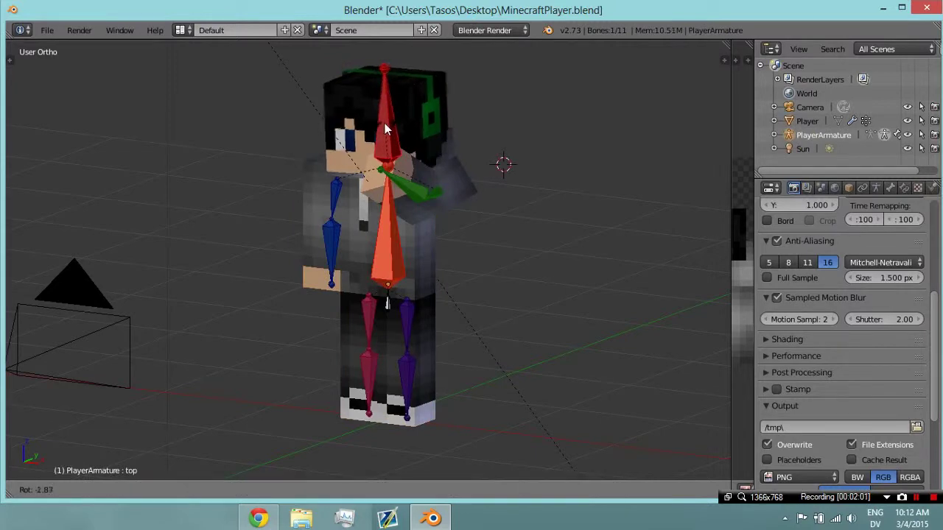
pyautogui.rightClick(457, 203)
# Bend the right arm by free-rotating the forearm larm.R and upper arm uarm.R.
pyautogui.moveTo(467, 208); pyautogui.dragTo(524, 195, button='middle')
pyautogui.moveTo(455, 194); pyautogui.dragTo(336, 255, button='middle')
pyautogui.rightClick(336, 255)
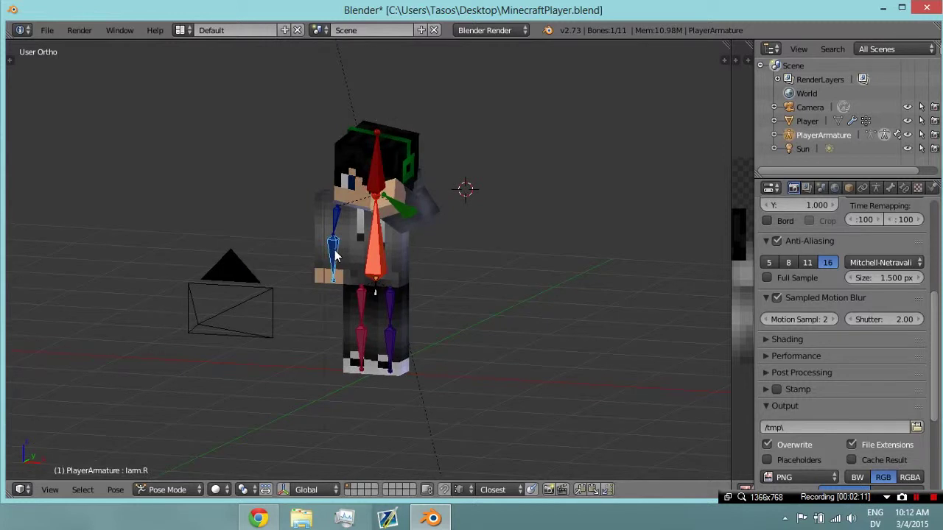
pyautogui.press('r')
pyautogui.press('r')
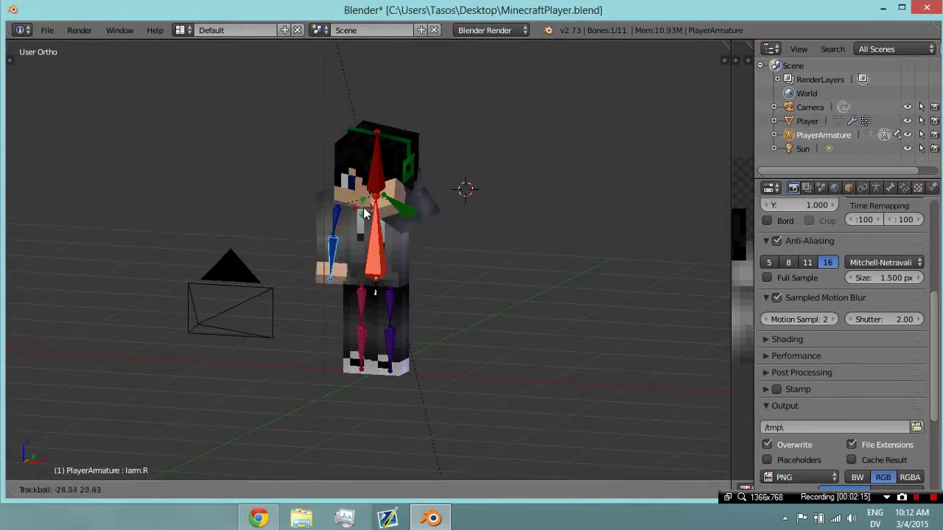
pyautogui.click(332, 224)
pyautogui.rightClick(334, 220)
pyautogui.press('r')
pyautogui.press('r')
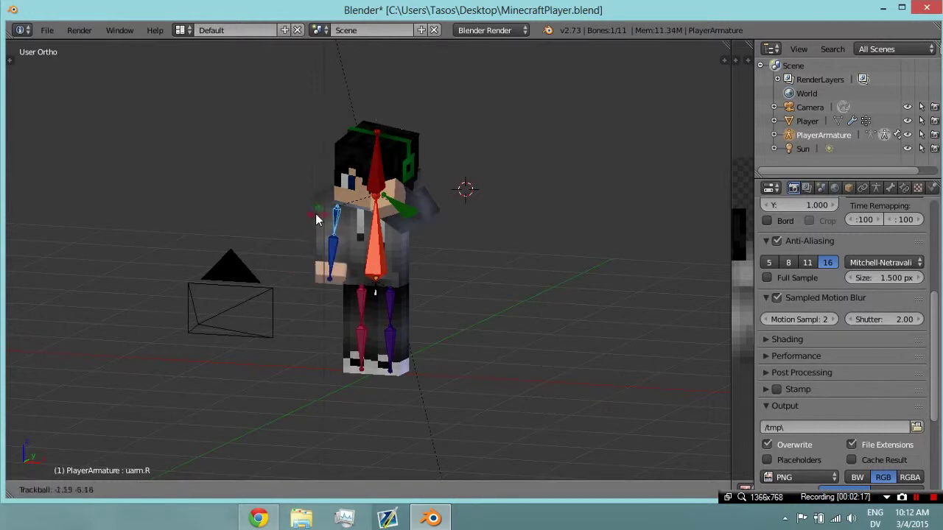
pyautogui.click(309, 207)
# Rotate the head bone to tilt the character's head.
pyautogui.moveTo(482, 258)
pyautogui.mouseDown(button='middle')
pyautogui.moveTo(507, 252)
pyautogui.moveTo(483, 258)
pyautogui.moveTo(479, 243)
pyautogui.mouseUp(button='middle')
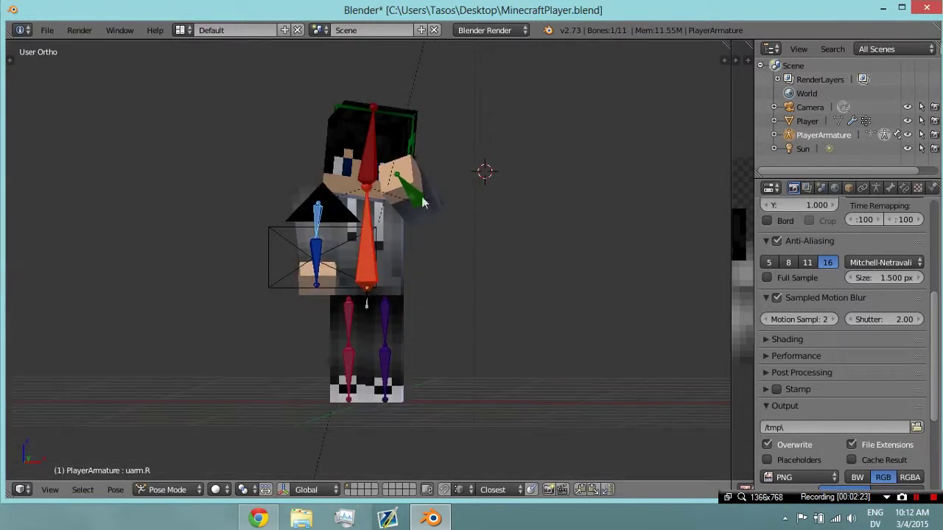
pyautogui.rightClick(373, 151)
pyautogui.press('r')
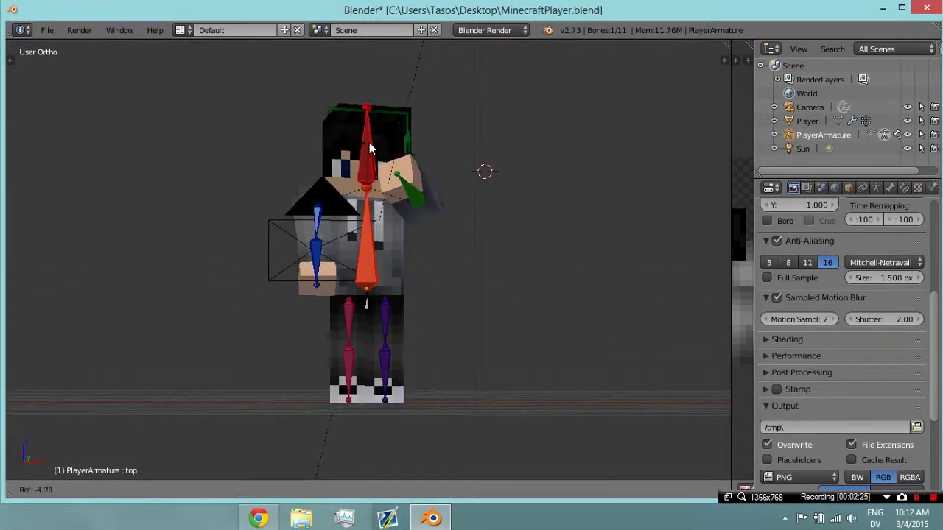
pyautogui.click(369, 142)
pyautogui.moveTo(488, 247); pyautogui.dragTo(459, 204, button='middle')
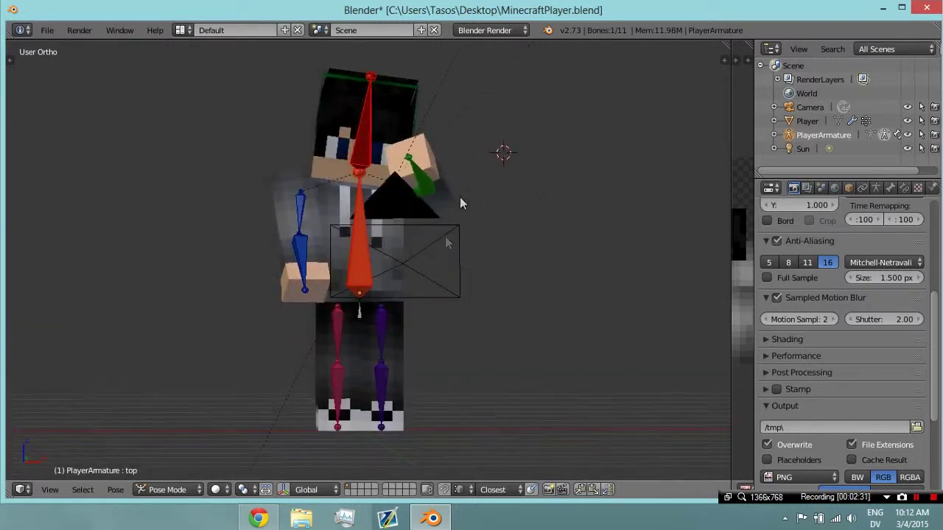
# Free-rotate the left lower leg bone lleg.L to a new angle.
pyautogui.rightClick(383, 359)
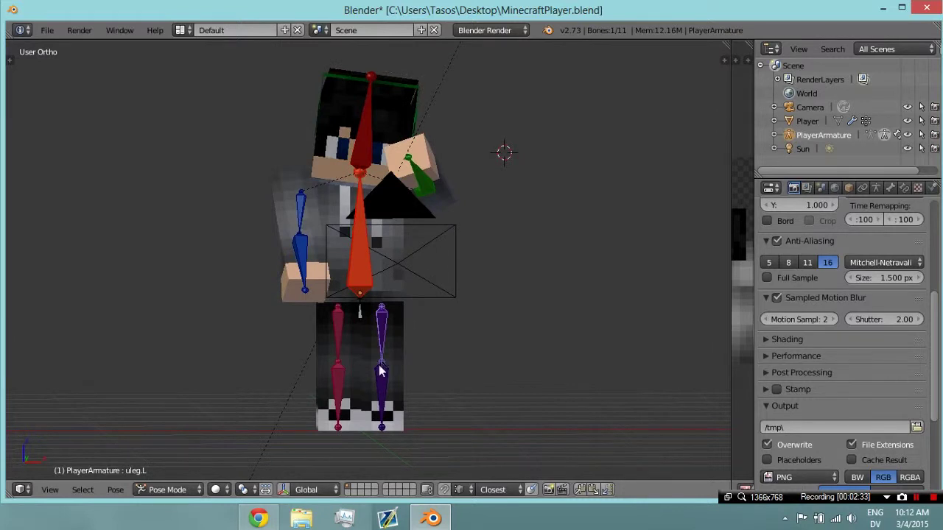
pyautogui.rightClick(381, 370)
pyautogui.press('r')
pyautogui.press('r')
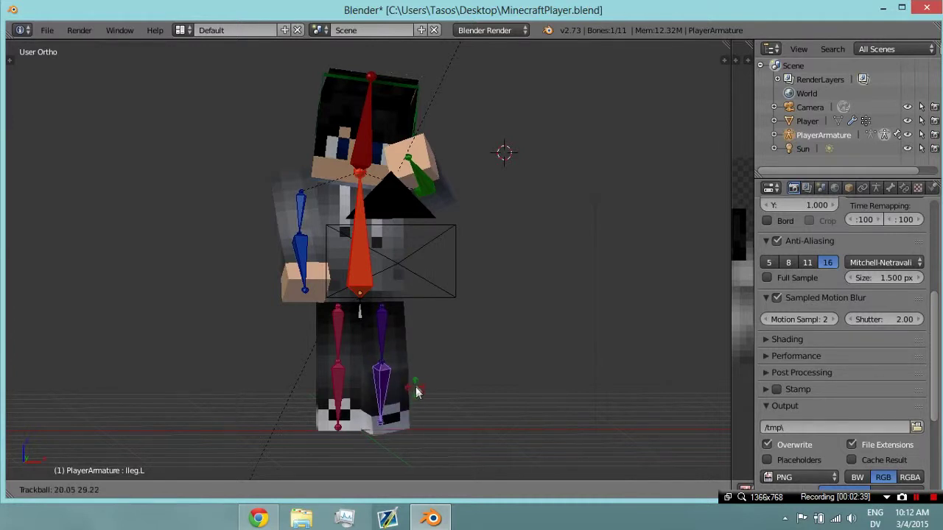
pyautogui.click(416, 385)
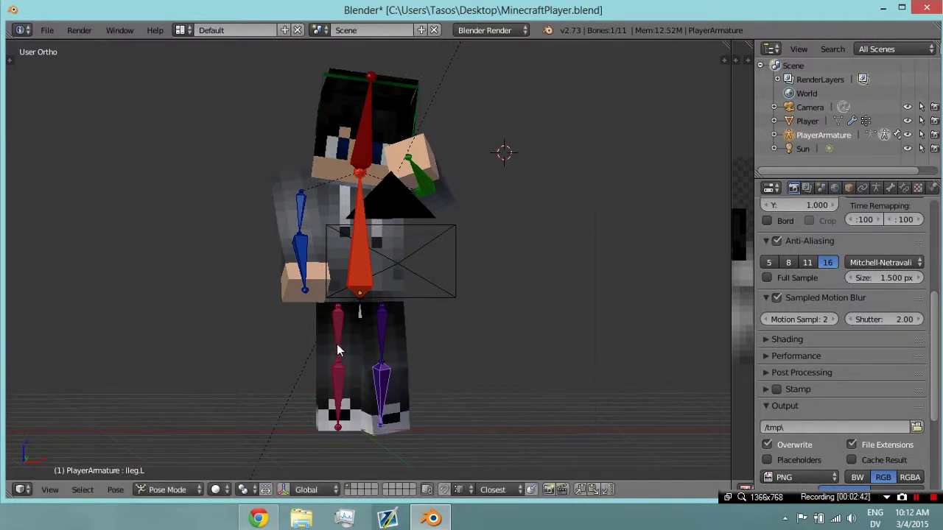
# Rotate the right lower leg lleg.R, then begin rotating the right upper leg uleg.R.
pyautogui.rightClick(338, 375)
pyautogui.press('r')
pyautogui.press('r')
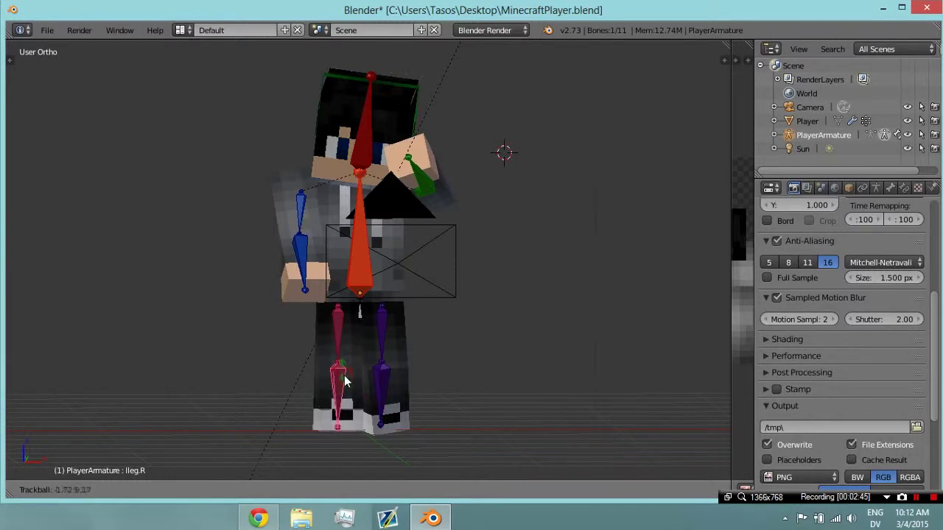
pyautogui.click(343, 377)
pyautogui.rightClick(335, 347)
pyautogui.press('r')
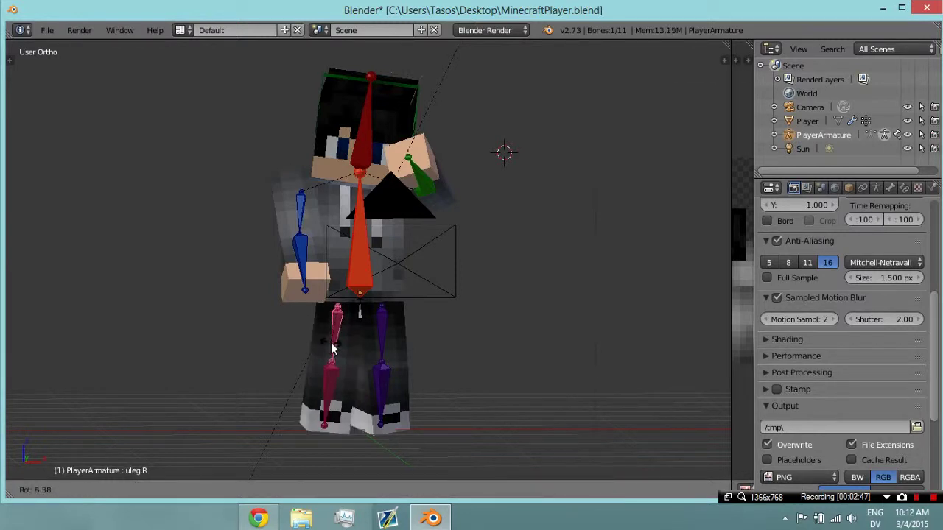